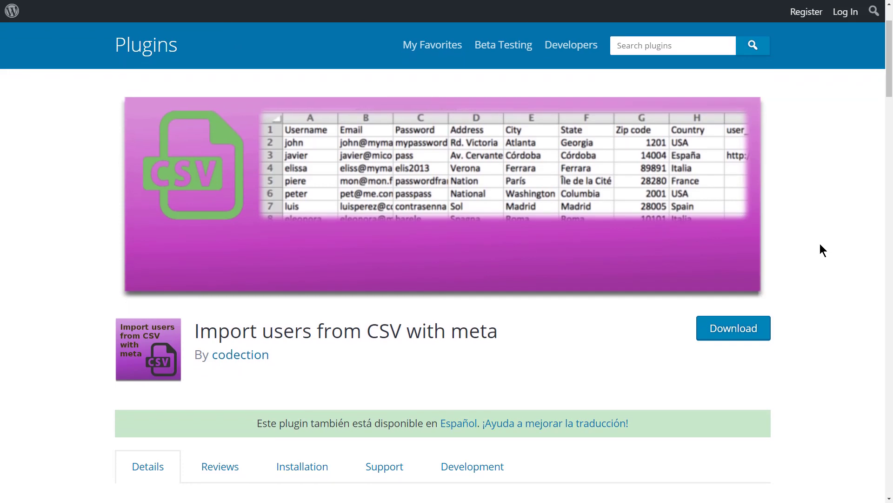
# - Read the description and version details on the Import users from CSV with meta plugin page
pyautogui.scroll(-2, 820, 250)
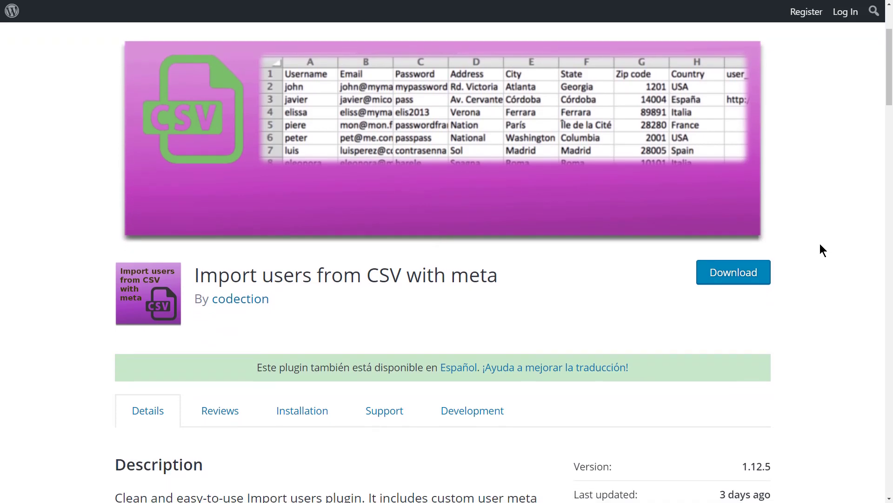
pyautogui.scroll(-1, 820, 244)
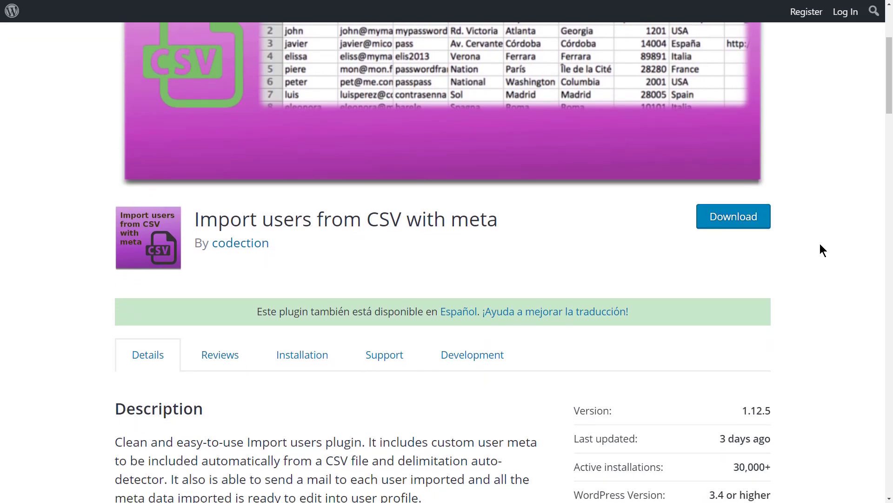
pyautogui.scroll(-1, 820, 251)
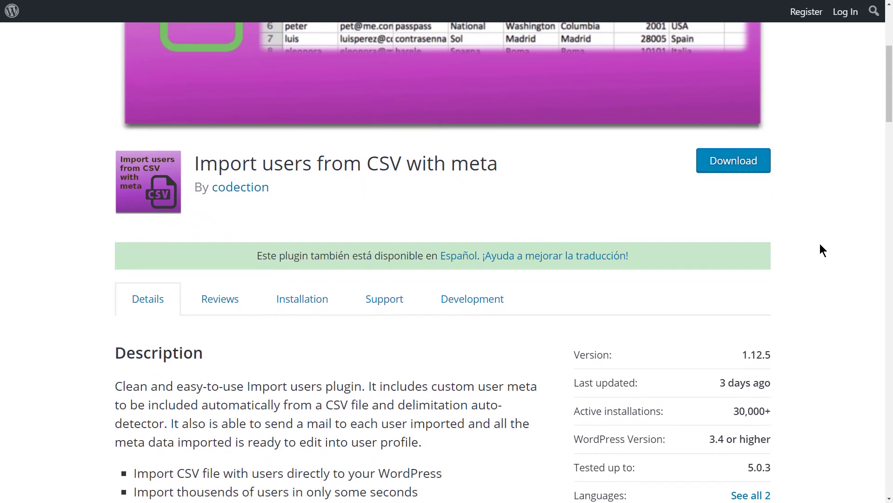
pyautogui.scroll(-1, 820, 245)
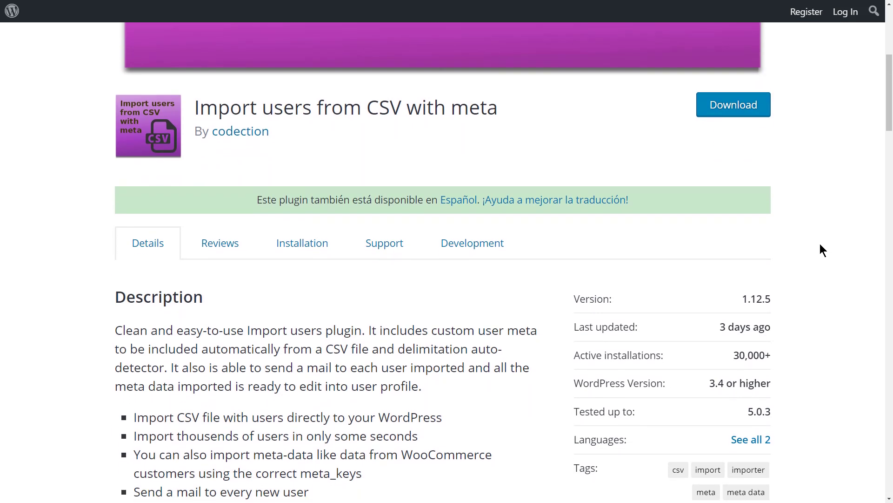
pyautogui.scroll(-1, 820, 244)
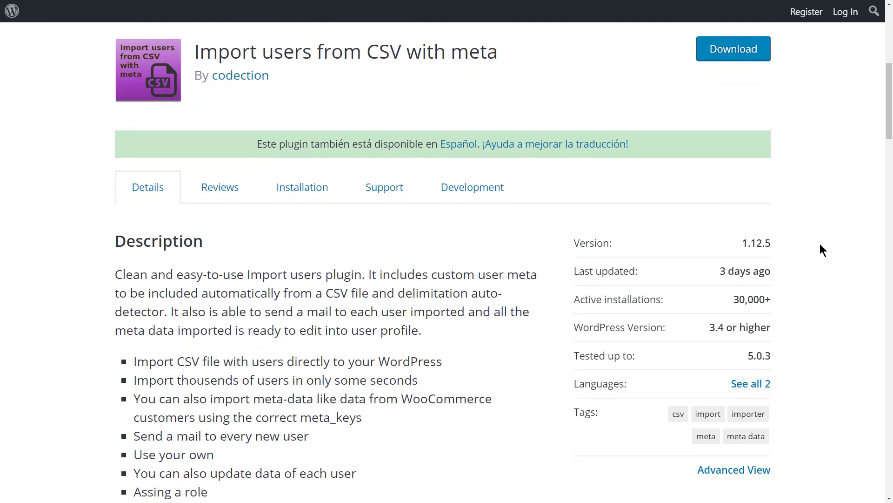
pyautogui.scroll(-1, 820, 244)
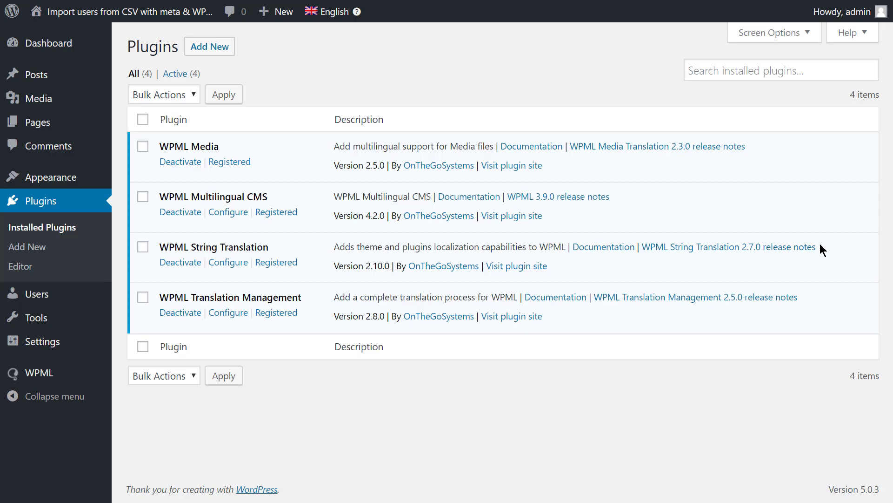
# - Find the plugin "Import users from CSV with meta" among the available plugins, then install and activate it
pyautogui.click(226, 53)
pyautogui.click(679, 81)
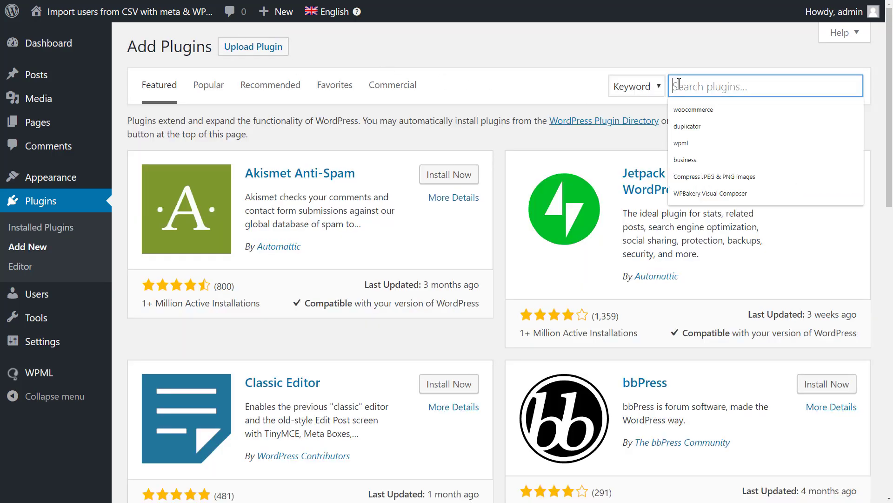
pyautogui.write('Import users from CSV with meta')
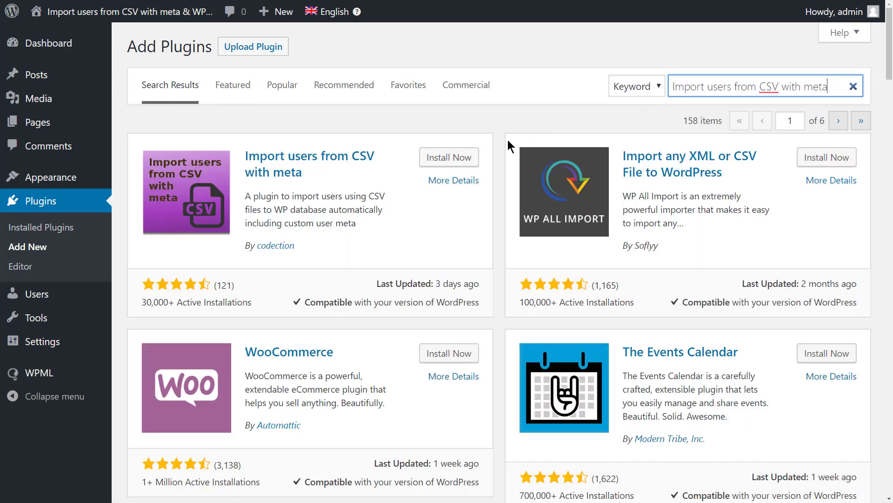
pyautogui.click(466, 159)
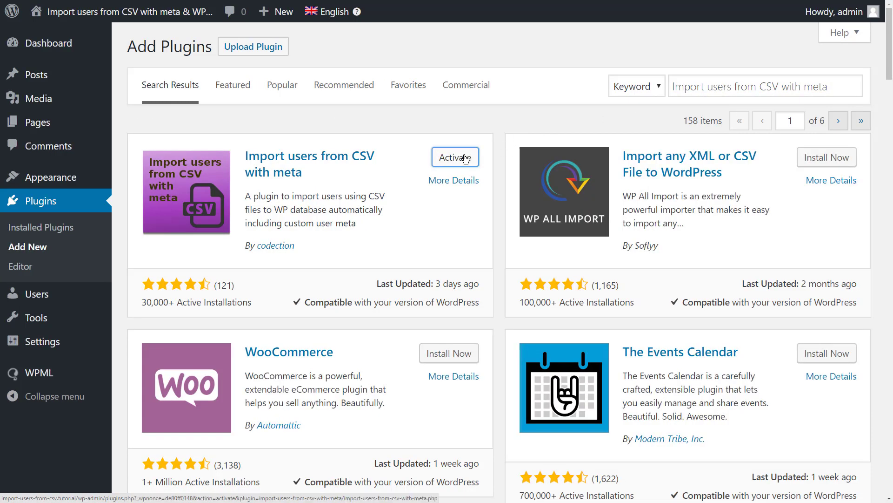
pyautogui.click(465, 158)
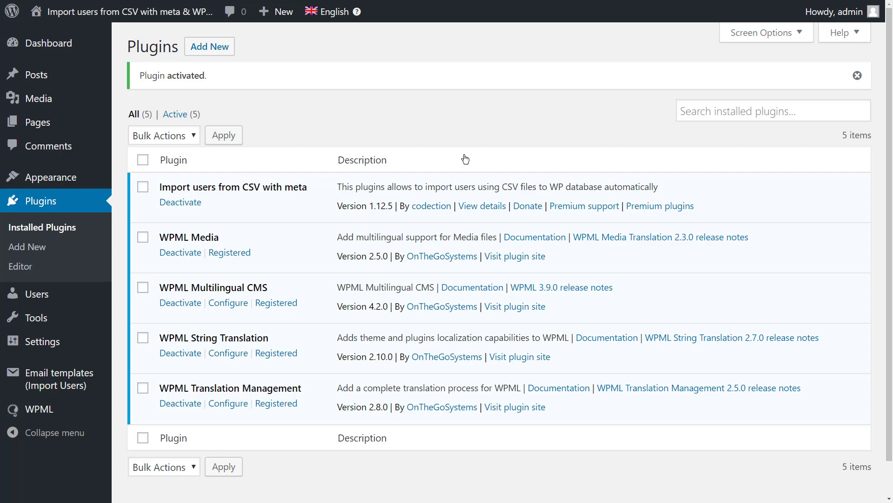
# - Open the WPML settings and examine how posts and pages are translated, including the translation editor choice
pyautogui.moveTo(93, 418)
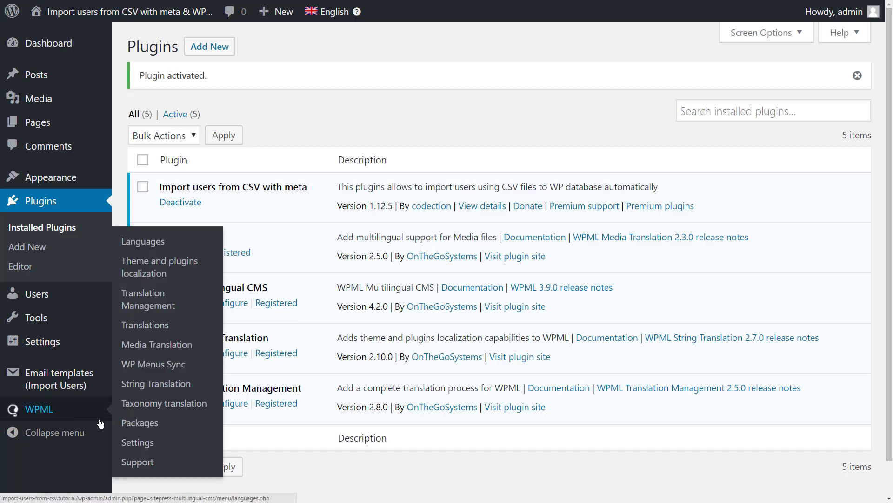
pyautogui.click(134, 443)
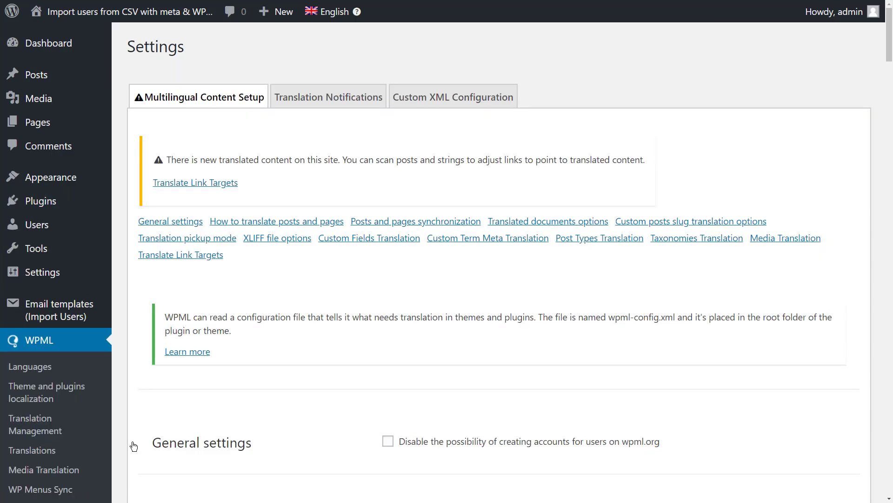
pyautogui.scroll(-3, 134, 446)
pyautogui.scroll(-5, 133, 446)
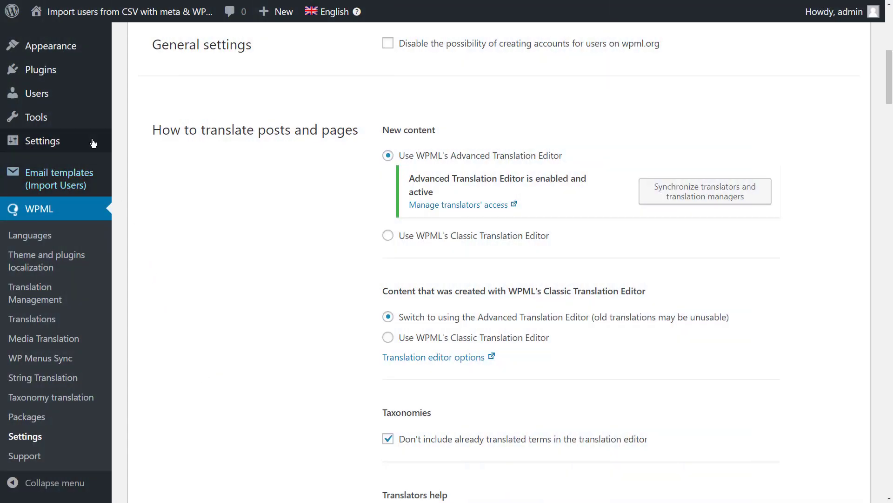
# - Open the Import users from CSV tool and look up its shortcode in the frontend import options
pyautogui.moveTo(97, 120)
pyautogui.click(158, 180)
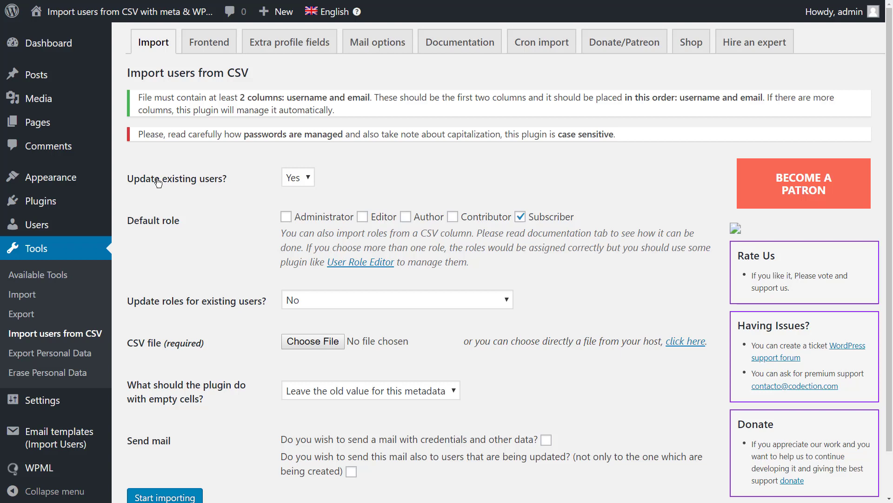
pyautogui.click(210, 44)
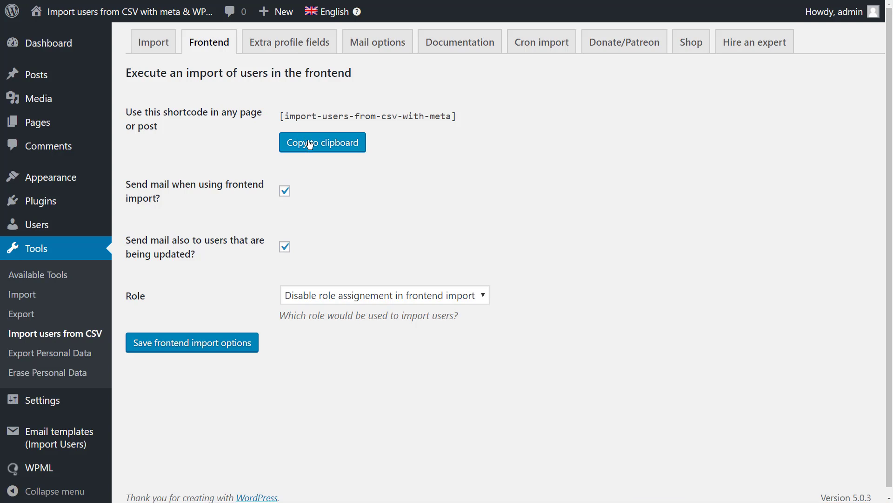
# - Create a page titled "Import users from the front end" with the paragraph "You can use this form to import users from the front-end!"
pyautogui.moveTo(76, 129)
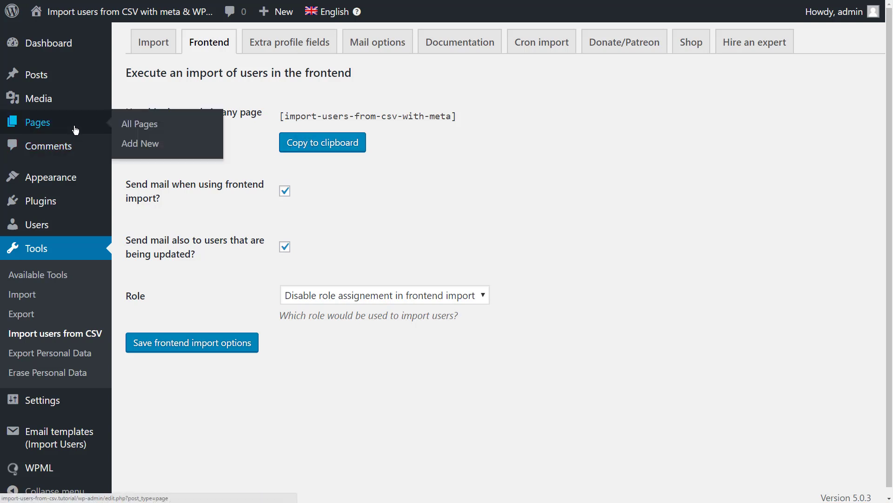
pyautogui.click(140, 144)
pyautogui.write('Import users from the front end')
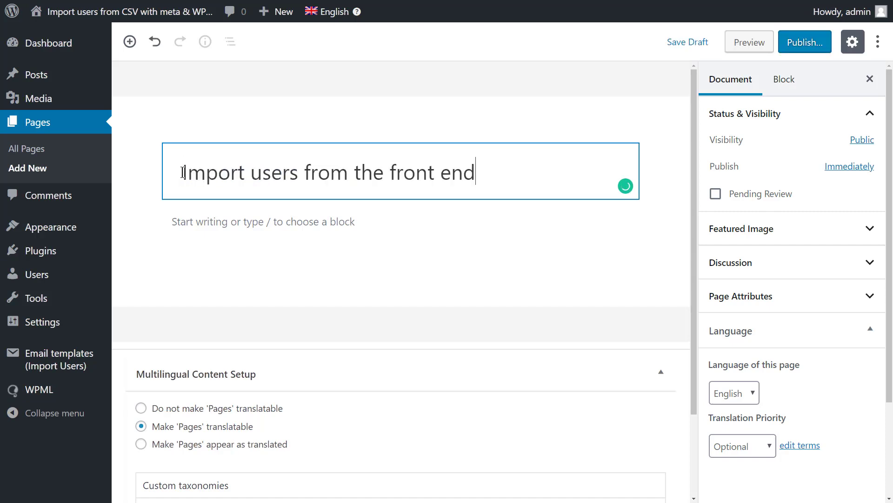
pyautogui.click(226, 219)
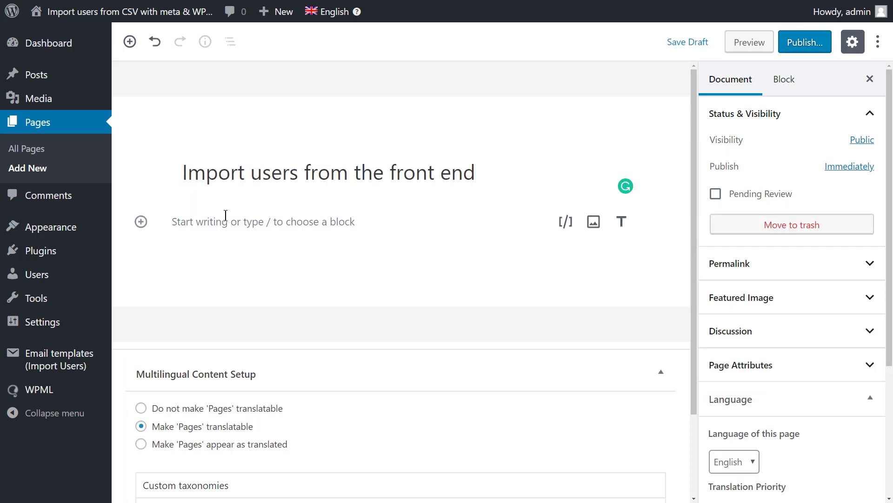
pyautogui.write('You can use this form to import users from the front-end!')
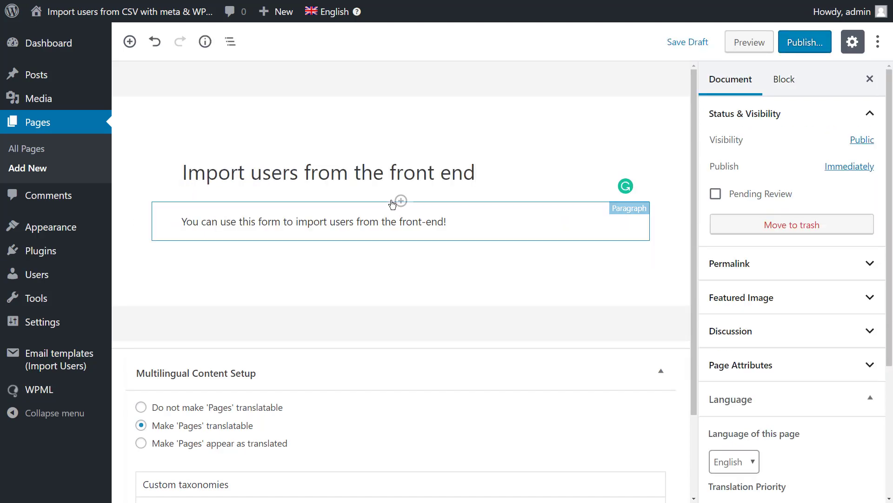
# - Add a Shortcode block containing [import-users-from-csv-with-meta] to the page and place it below the paragraph
pyautogui.click(401, 201)
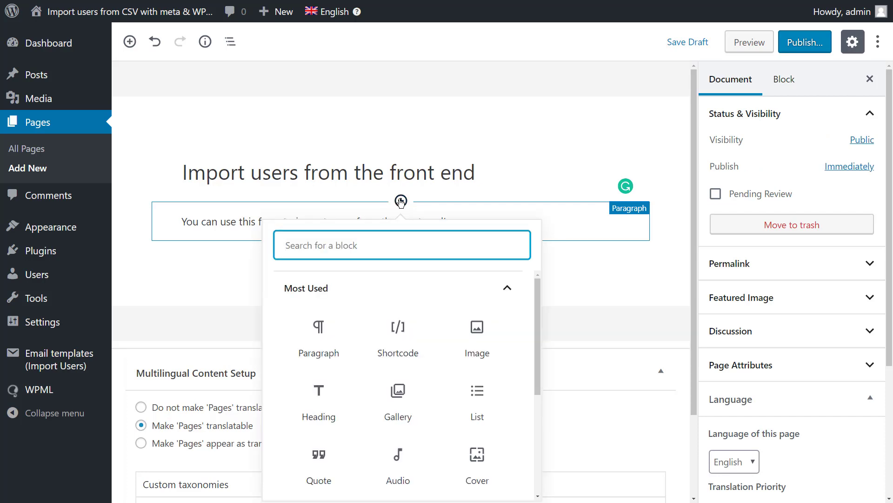
pyautogui.click(398, 333)
pyautogui.write('[import-users-from-csv-with-meta]')
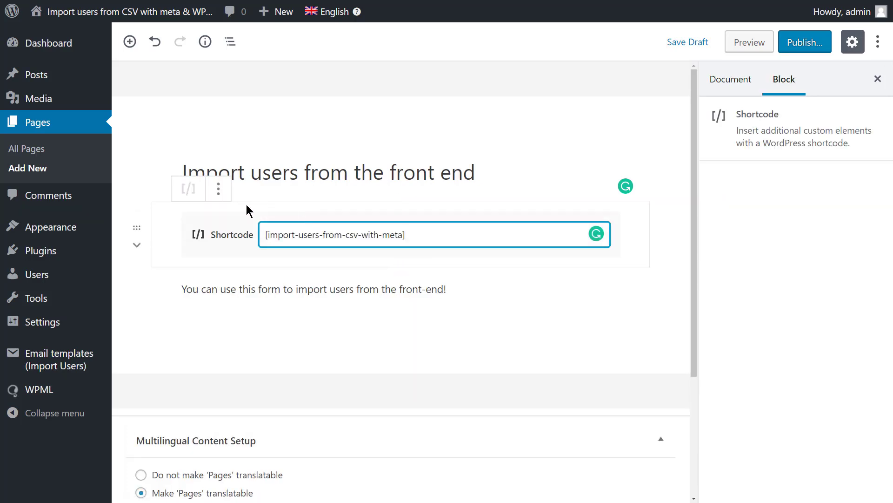
pyautogui.click(138, 245)
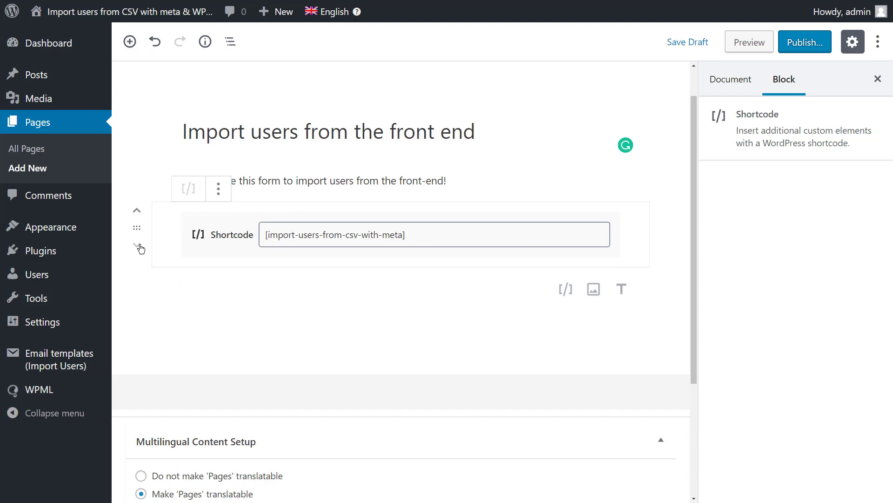
# - Publish the "Import users from the front end" page and view it on the site
pyautogui.click(808, 44)
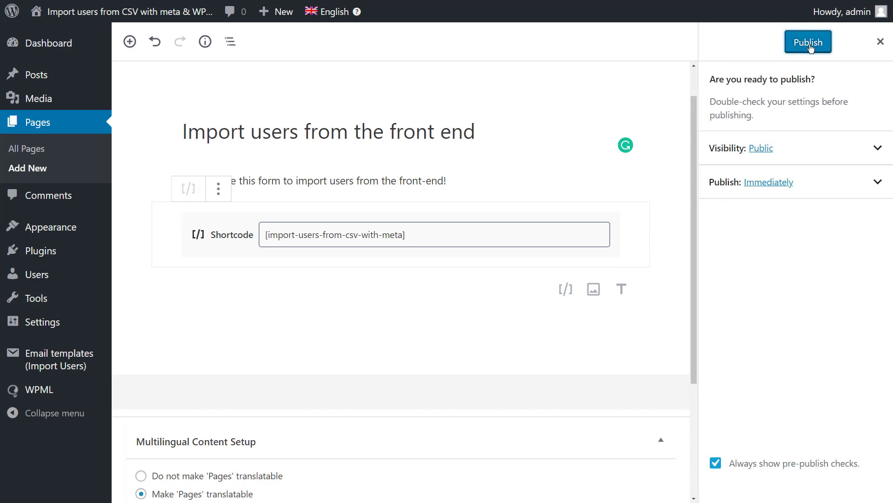
pyautogui.click(810, 47)
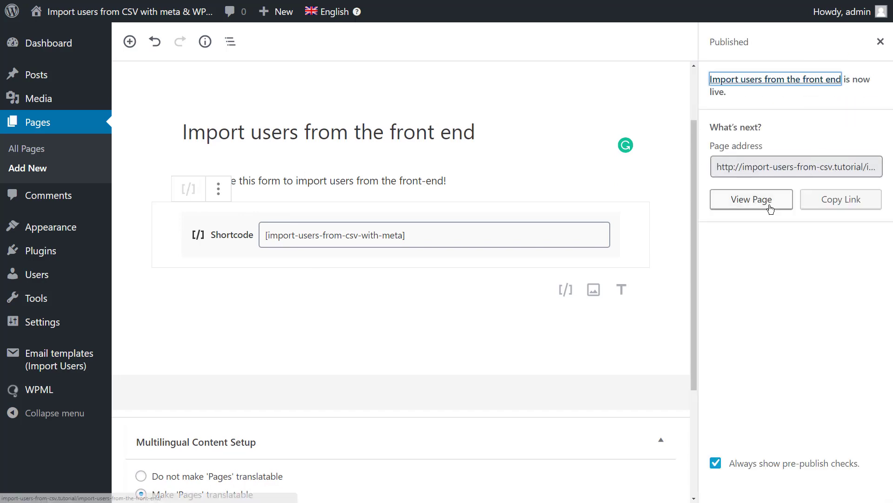
pyautogui.click(751, 199)
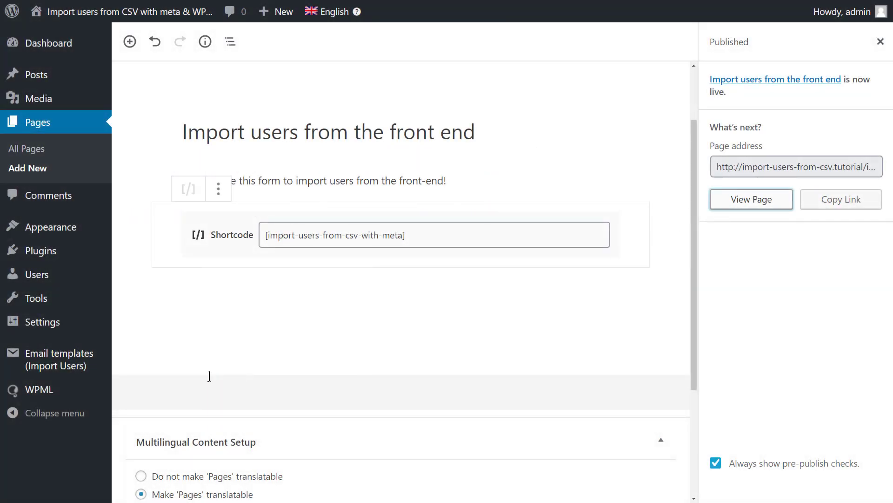
# - Search WPML's String Translation for the string "upload and process"
pyautogui.moveTo(107, 392)
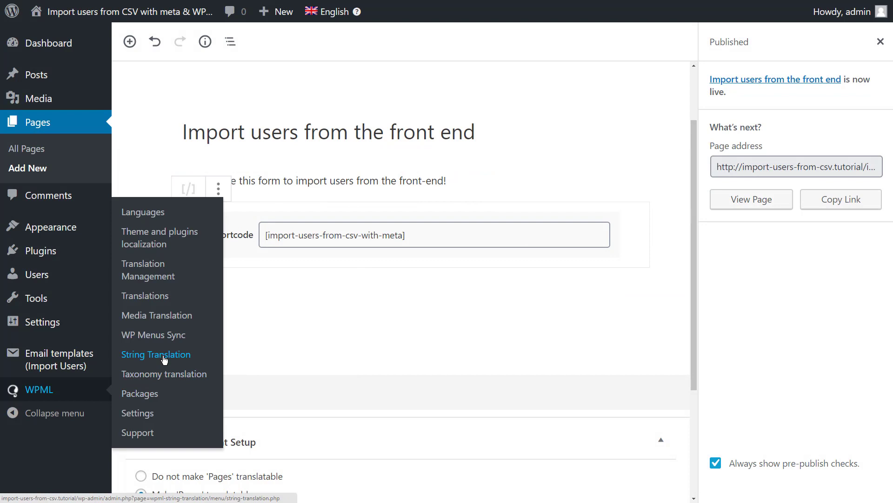
pyautogui.click(164, 358)
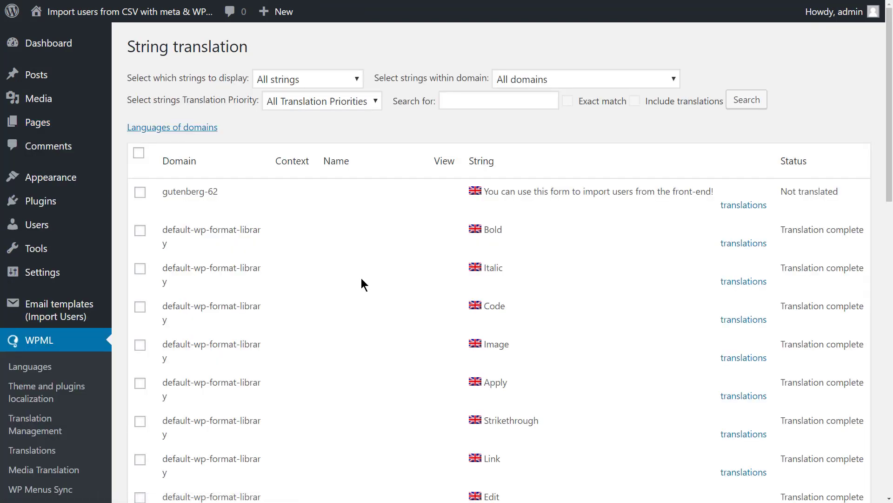
pyautogui.click(458, 102)
pyautogui.write('upload and process')
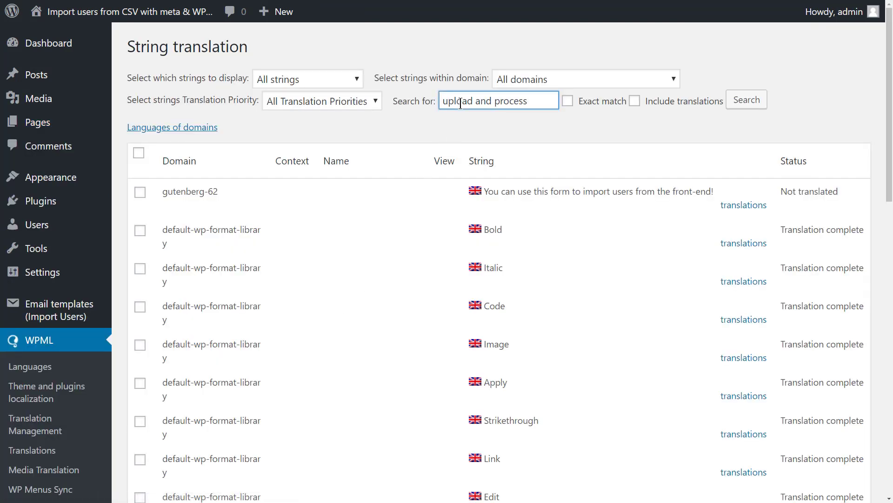
pyautogui.click(745, 99)
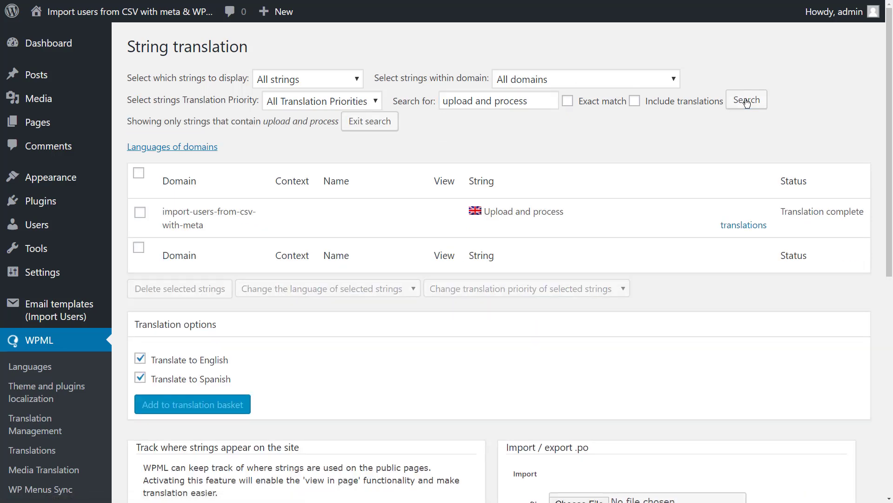
# - Set the Spanish translation of "Upload and process" to "Subir usuarios y procesar", mark it with Use my translation, and save it
pyautogui.click(740, 225)
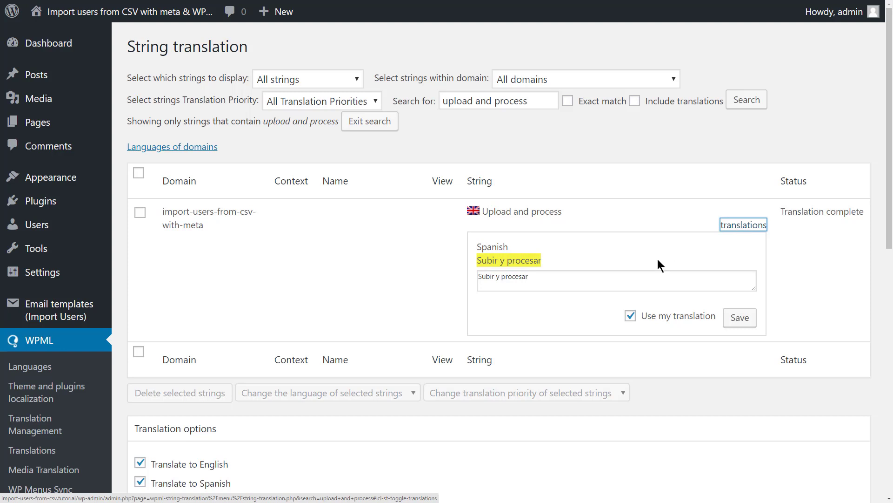
pyautogui.tripleClick(549, 283)
pyautogui.write('Subir usuarios y procesar')
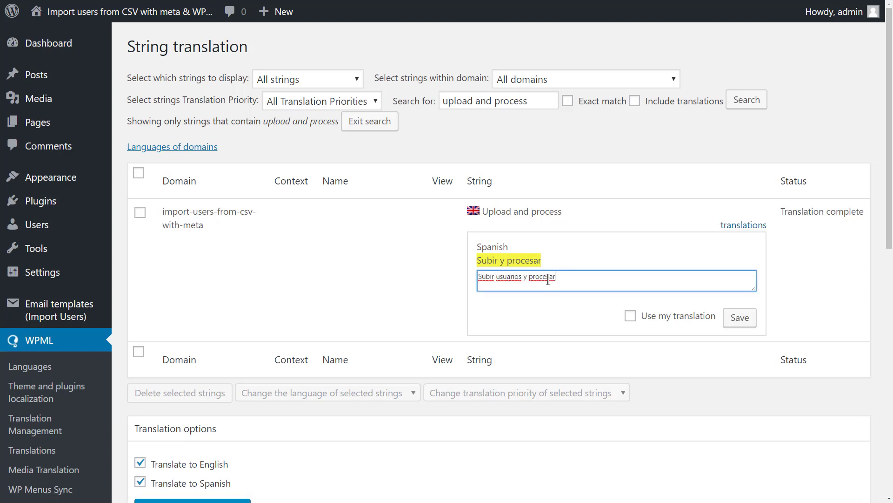
pyautogui.click(631, 316)
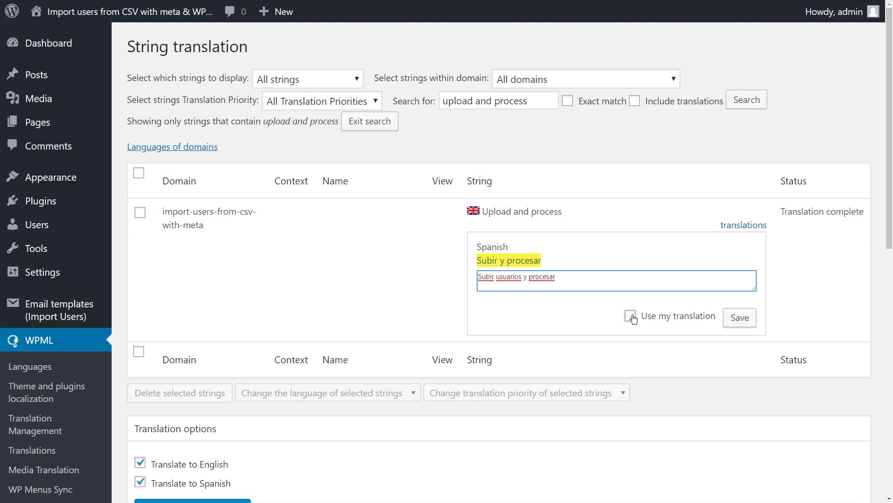
pyautogui.click(739, 320)
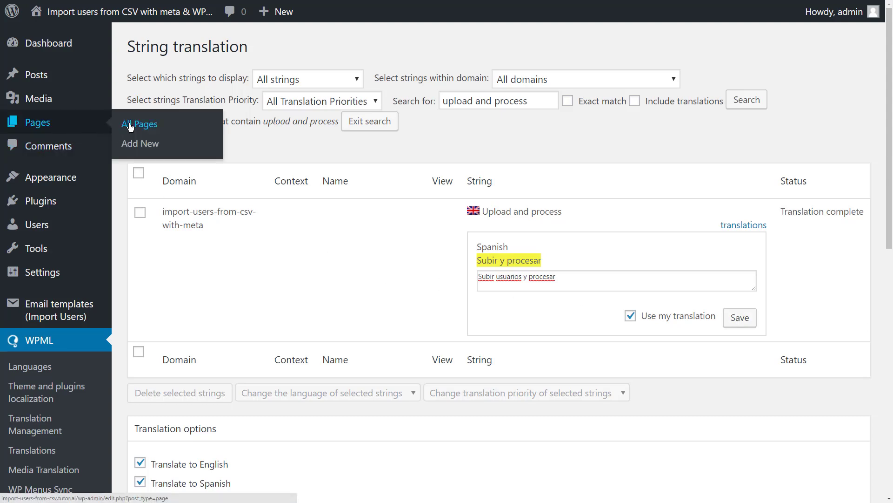
# - Translate the "Import users from the front end" page into Spanish automatically in the Advanced Translation Editor and finish the translation
pyautogui.click(130, 125)
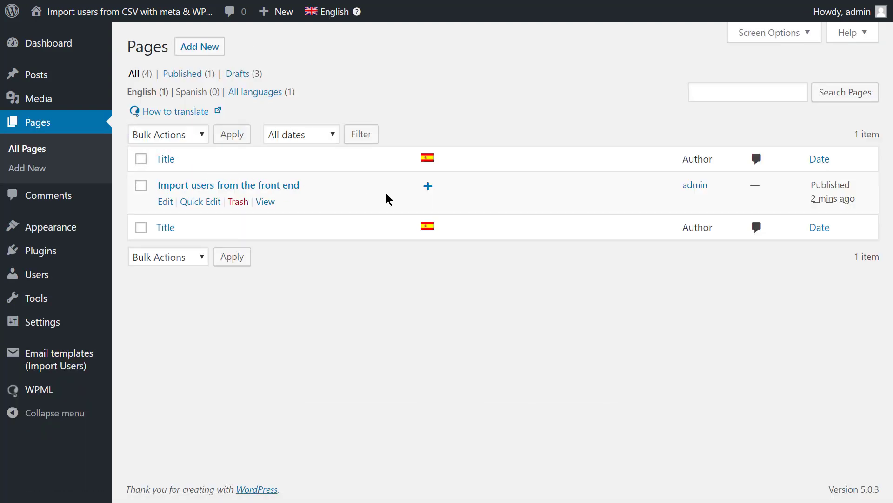
pyautogui.click(428, 186)
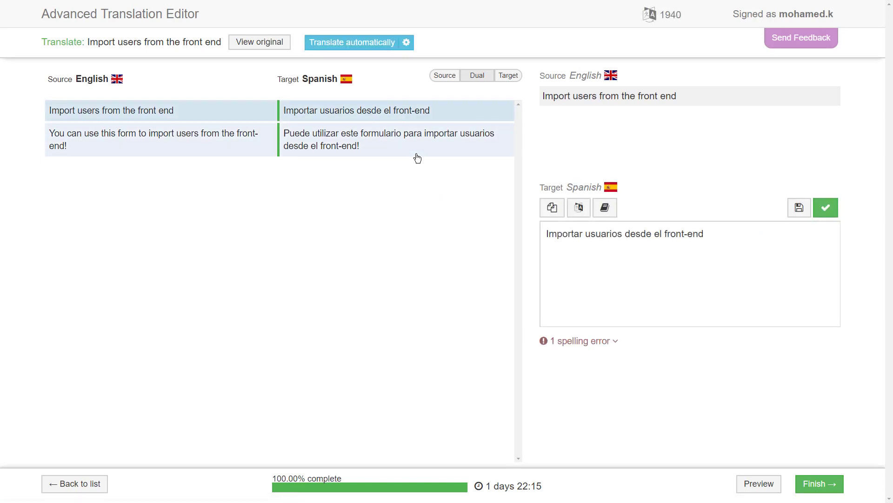
pyautogui.click(351, 44)
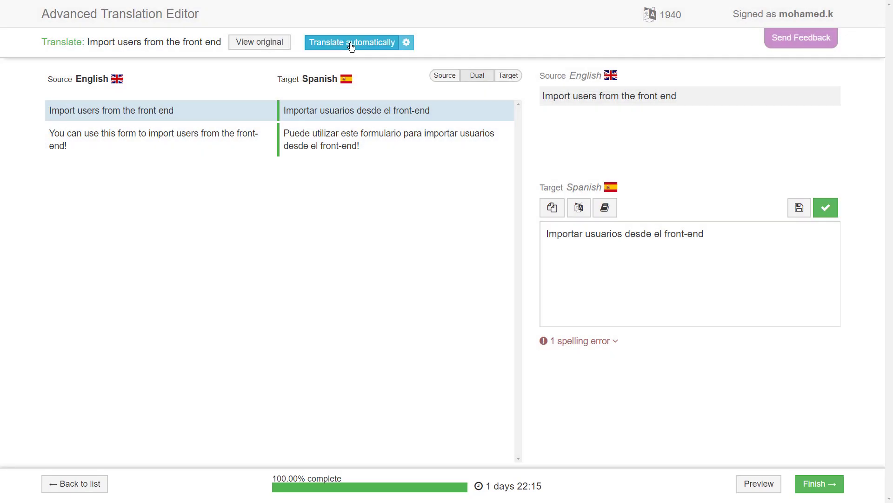
pyautogui.click(819, 484)
pyautogui.click(834, 486)
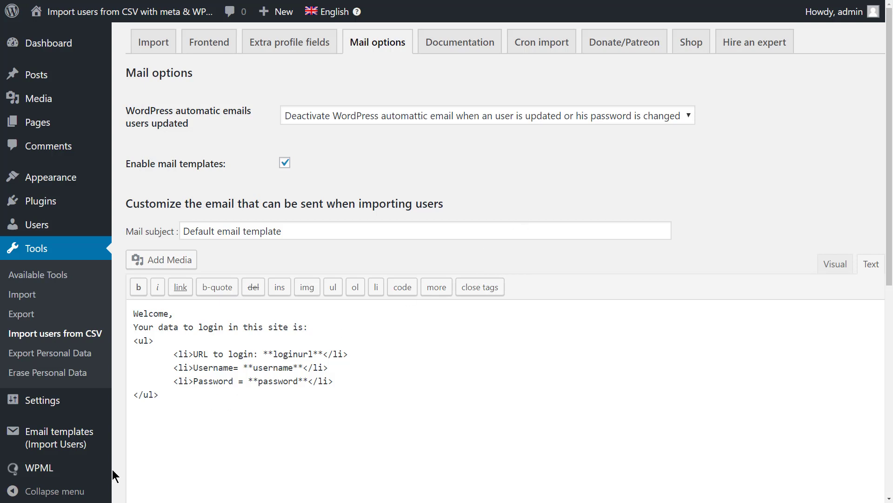
# - Filter WPML's String Translation to the admin_texts_acui_mail_body domain and open the translations of the acui_mail_body string
pyautogui.moveTo(75, 471)
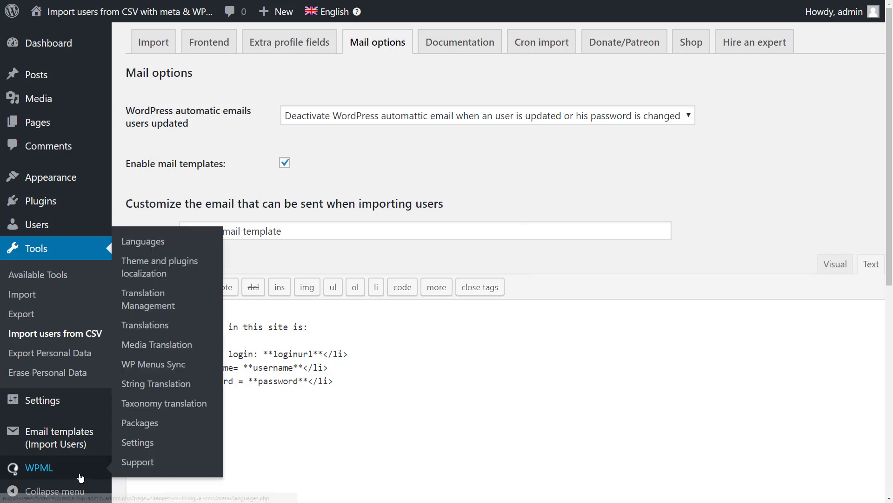
pyautogui.click(166, 384)
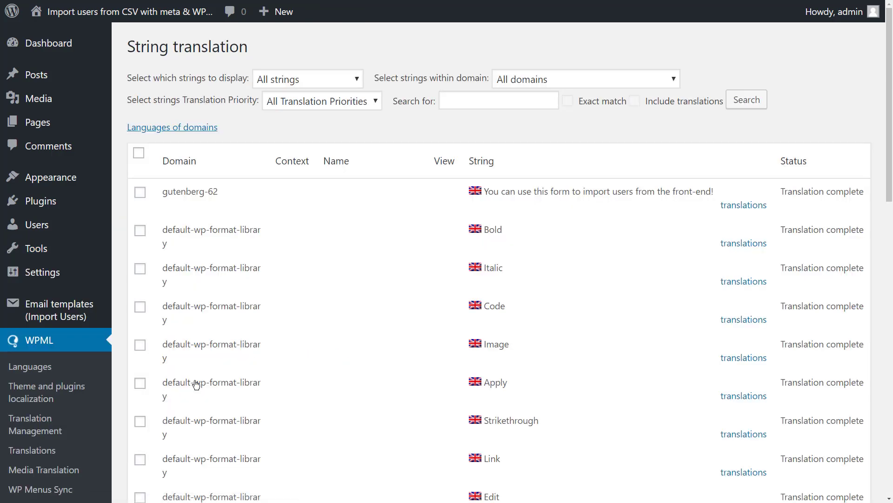
pyautogui.click(590, 83)
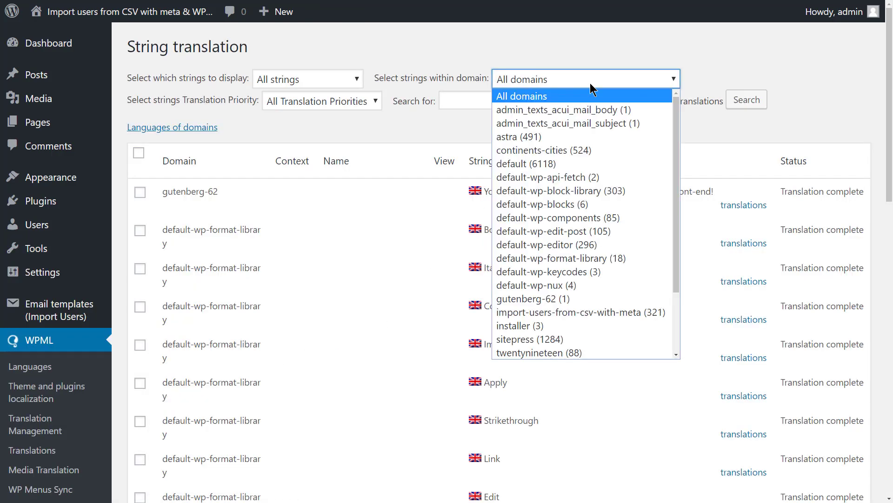
pyautogui.click(589, 109)
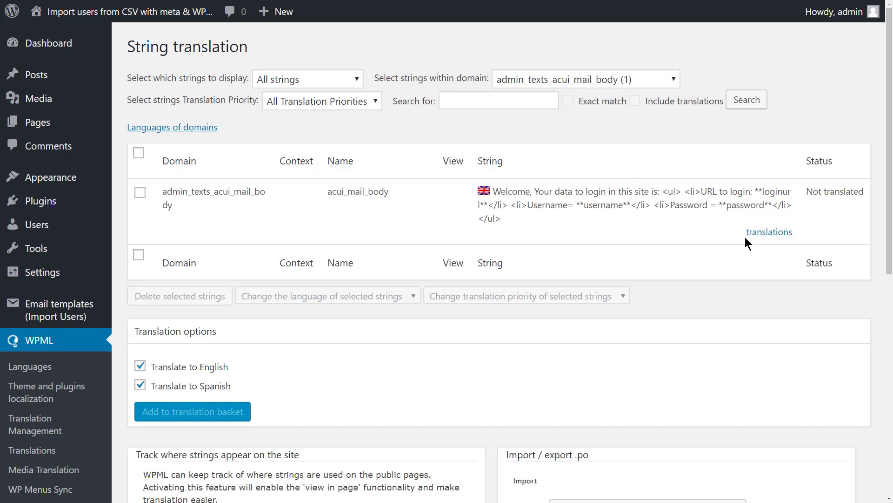
pyautogui.click(765, 231)
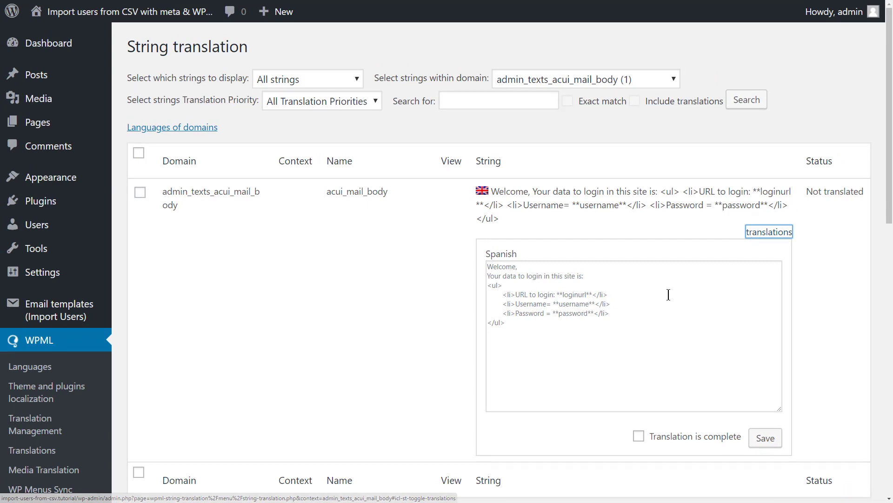
# - Paste the Spanish email body beginning "Bienvenido, sus datos para iniciar sesión en este sitio son:", mark it with Translation is complete, and save it
pyautogui.click(660, 295)
pyautogui.hotkey('ctrl', 'v')
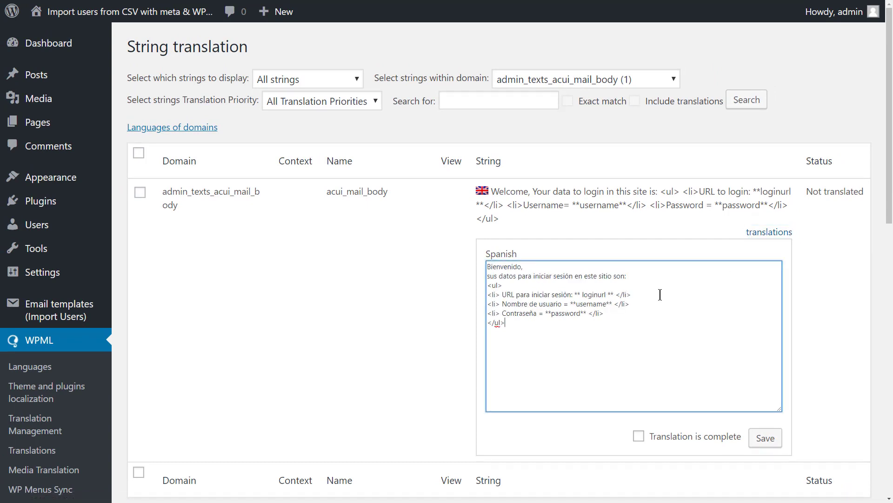
pyautogui.click(639, 438)
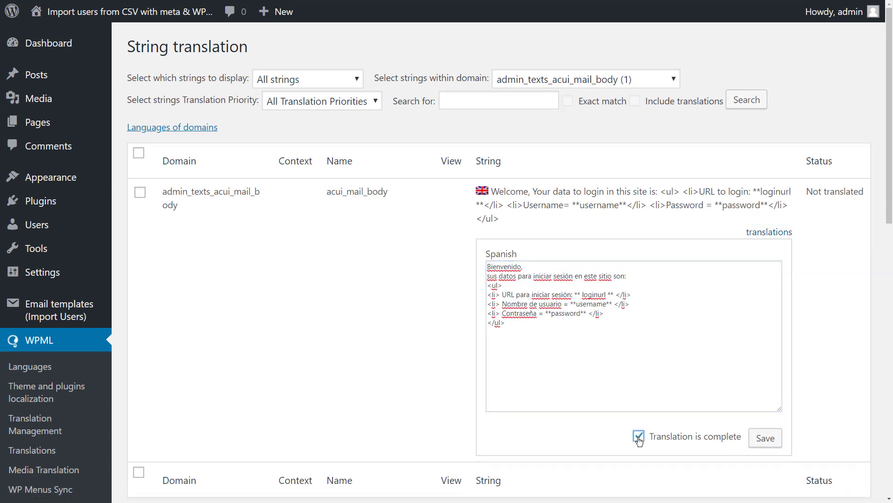
pyautogui.click(765, 438)
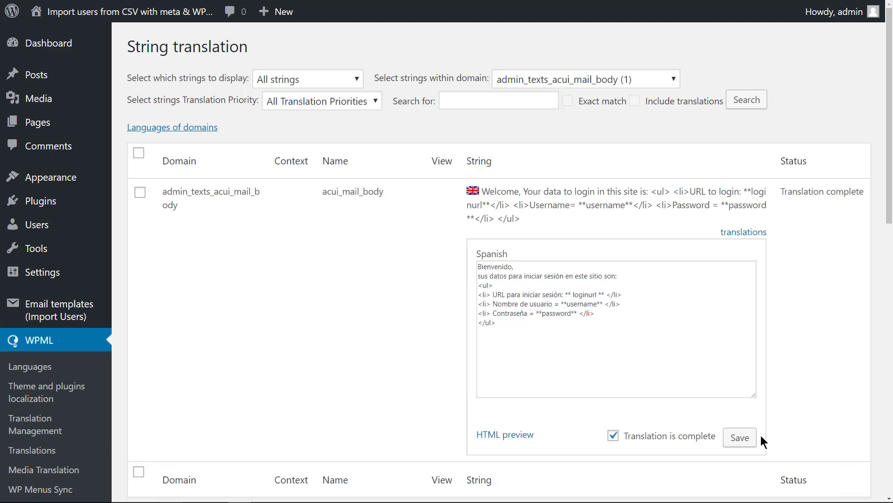
# - Filter the strings to the admin_texts_acui_mail_subject domain
pyautogui.click(665, 88)
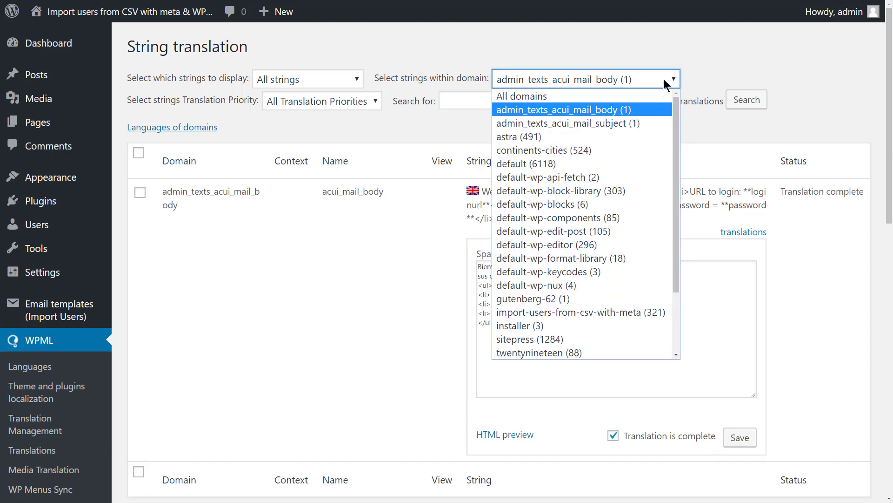
pyautogui.click(649, 121)
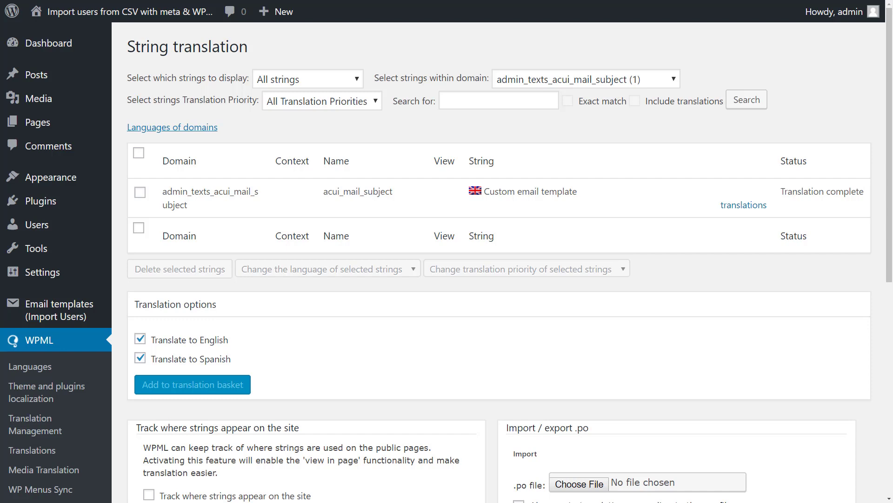
# - Translate the "Custom notification email" template into Spanish automatically in the Advanced Translation Editor and finish the translation
pyautogui.moveTo(78, 309)
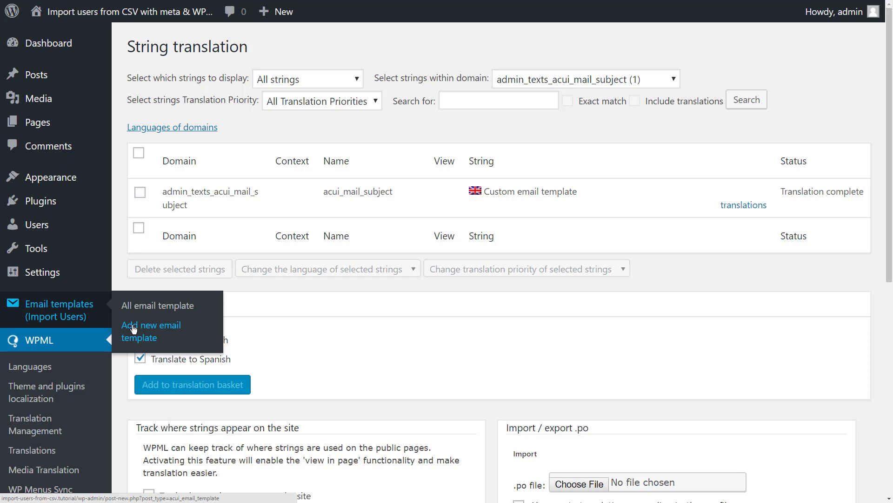
pyautogui.click(141, 309)
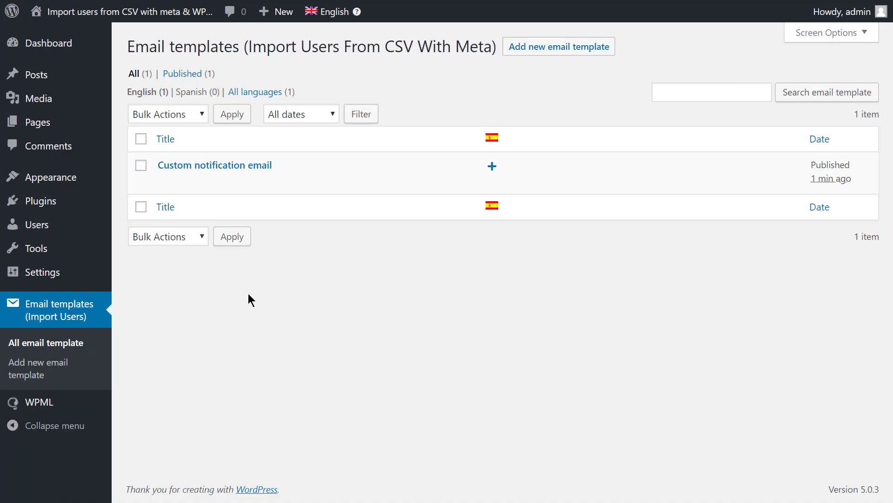
pyautogui.click(492, 166)
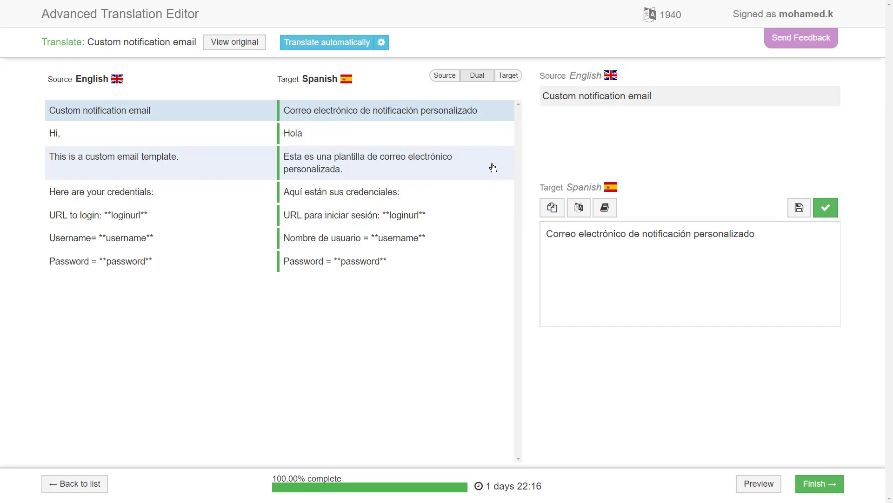
pyautogui.click(346, 43)
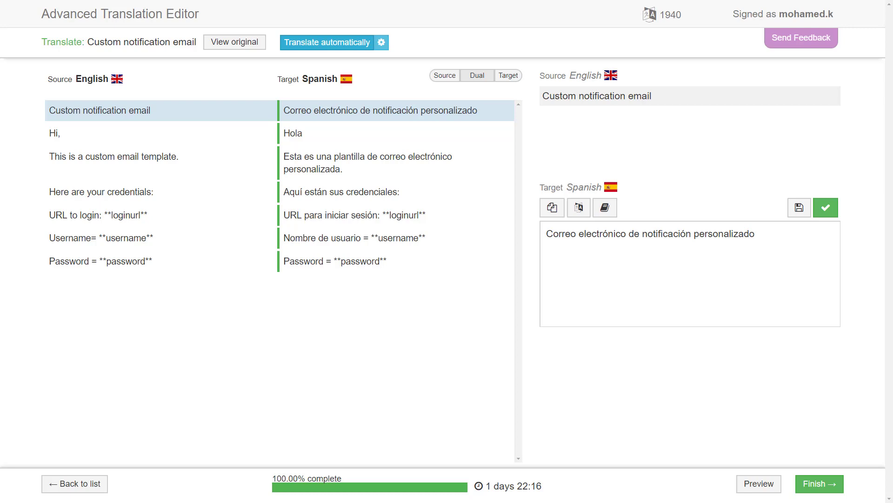
pyautogui.click(826, 489)
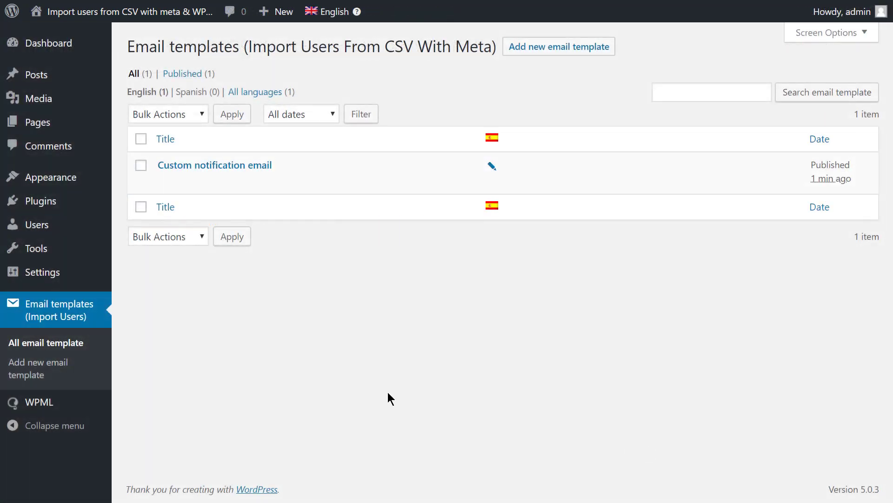
# - Open the admin's own user profile and show the choices for its Language setting
pyautogui.moveTo(61, 227)
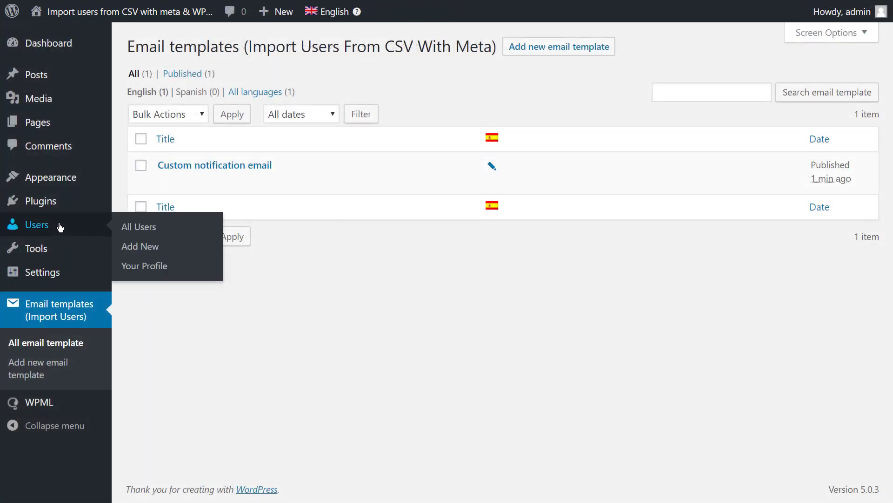
pyautogui.click(136, 269)
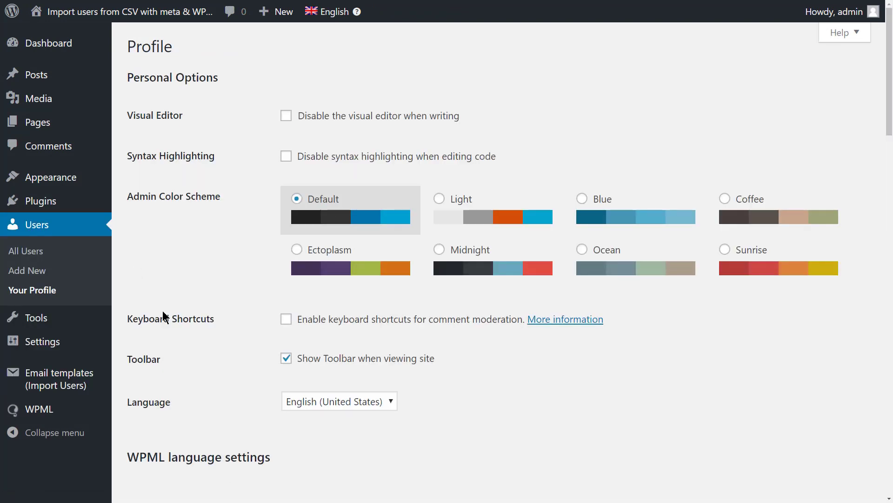
pyautogui.click(395, 401)
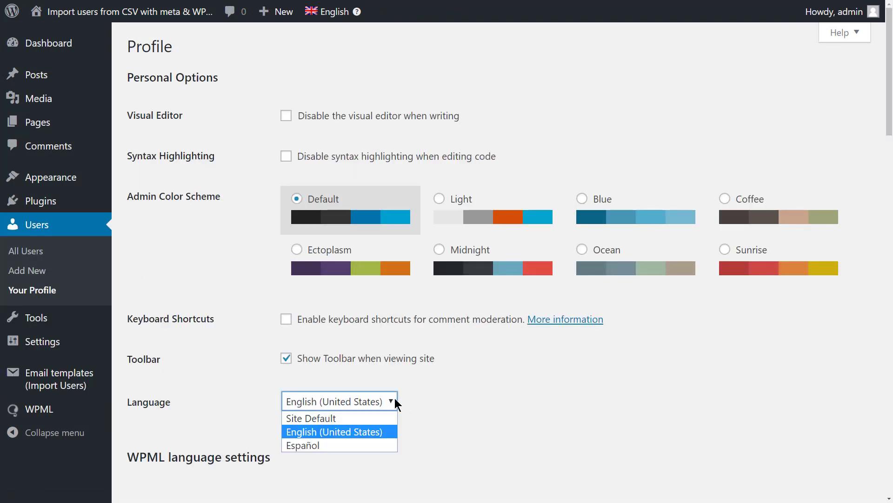